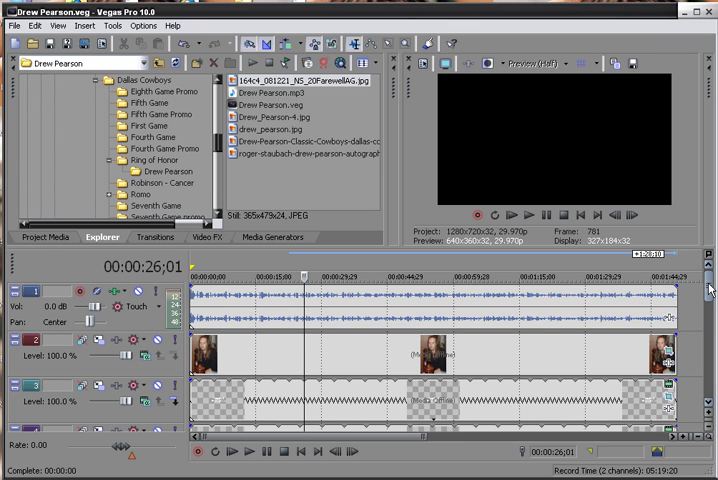
pyautogui.press('`')
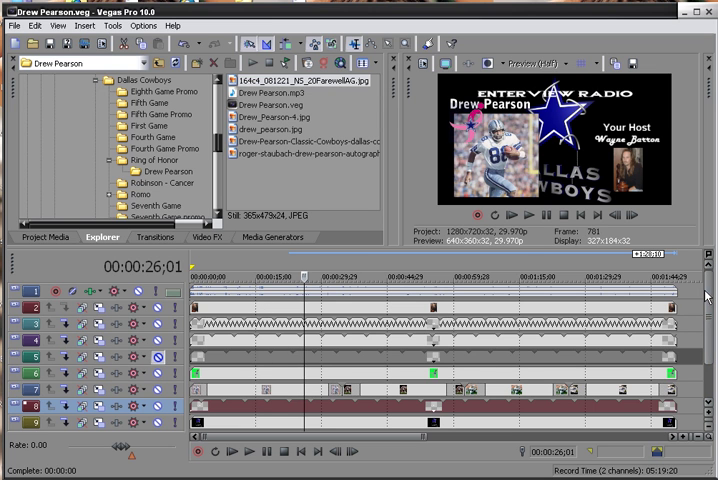
pyautogui.moveTo(710, 329)
pyautogui.mouseDown()
pyautogui.moveTo(712, 343)
pyautogui.moveTo(709, 293)
pyautogui.mouseUp()
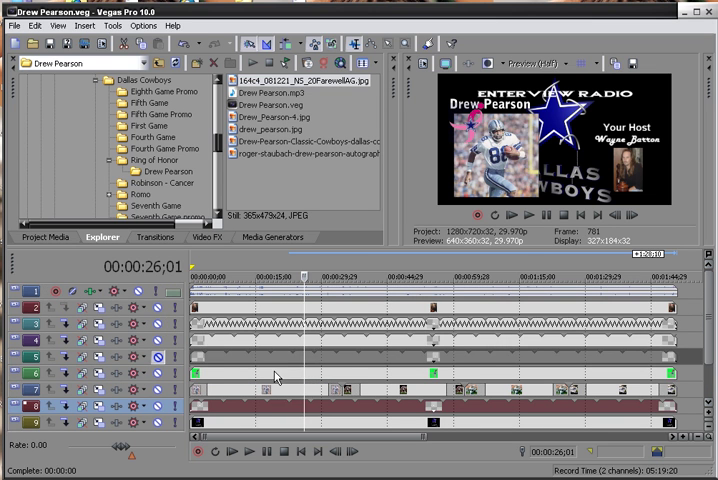
# Step: Shrink tracks 1–3 to thin strips, then collapse all nine tracks with the track-height button
pyautogui.press('`')
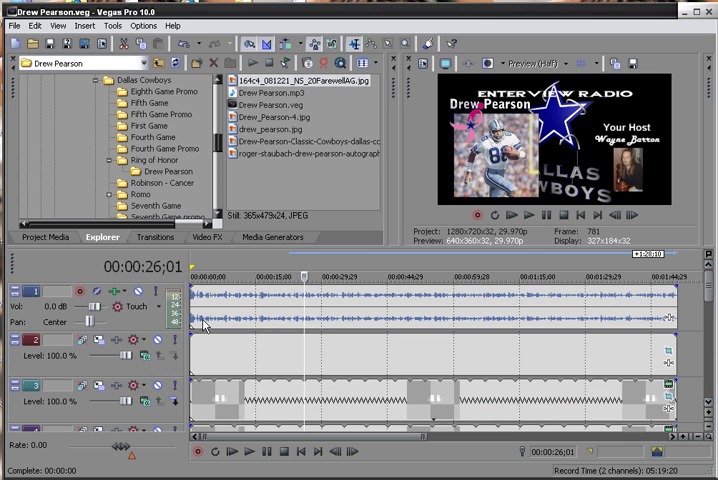
pyautogui.moveTo(204, 328); pyautogui.dragTo(204, 299)
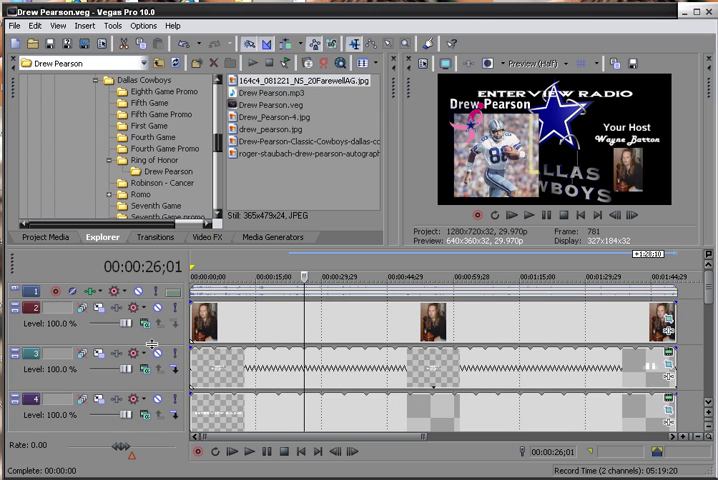
pyautogui.doubleClick(151, 344)
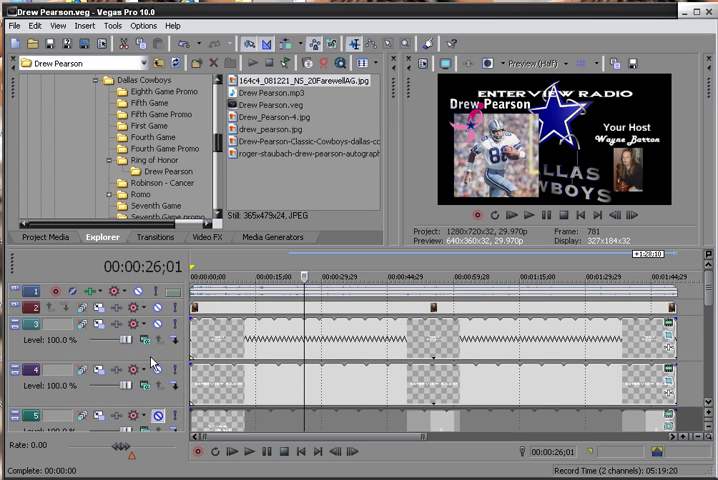
pyautogui.doubleClick(155, 345)
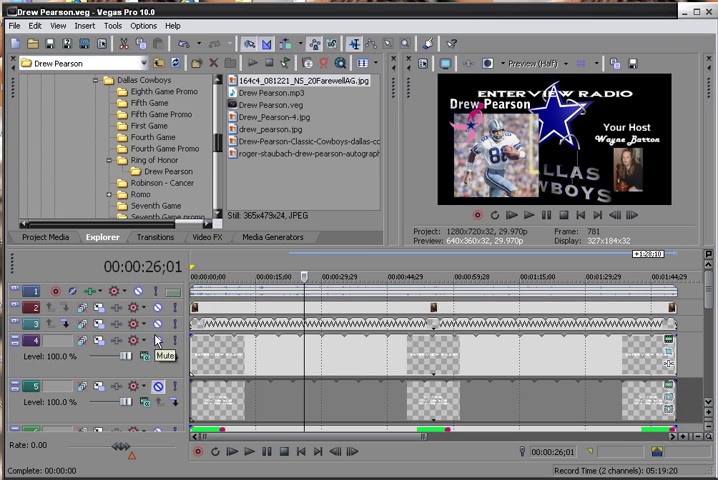
pyautogui.click(708, 289)
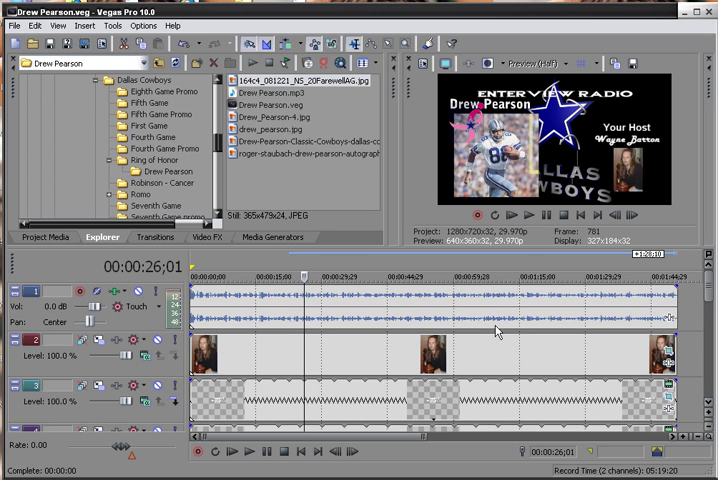
pyautogui.click(709, 290)
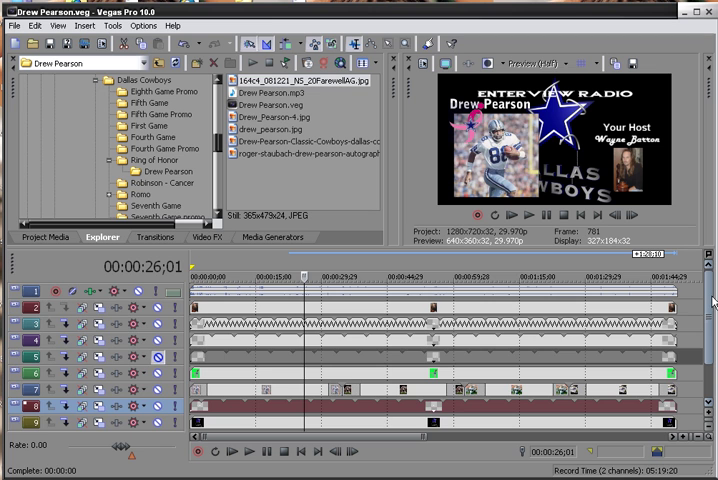
pyautogui.click(711, 301)
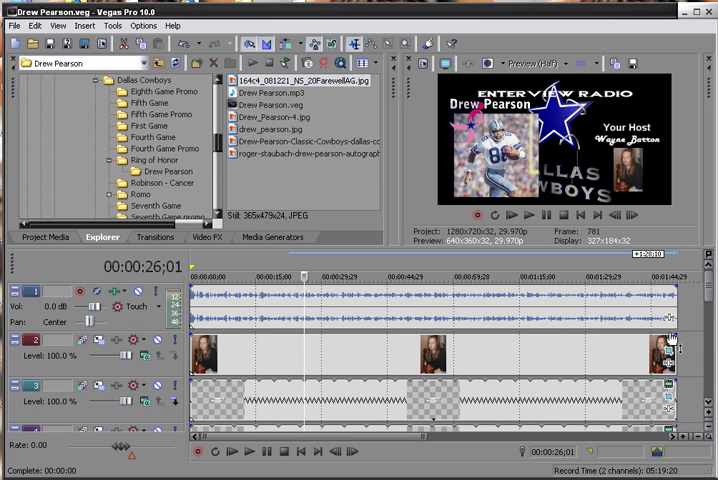
pyautogui.click(711, 291)
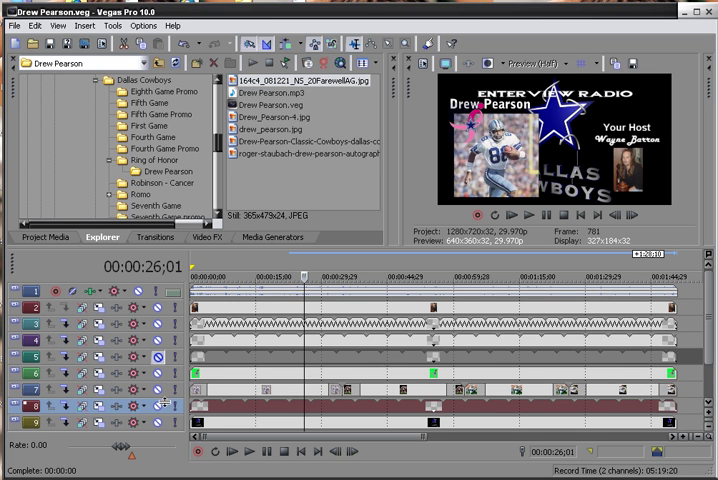
# Step: Enlarge track 7 in two drags to show its photo thumbnails and fade envelopes
pyautogui.moveTo(165, 399); pyautogui.dragTo(165, 413)
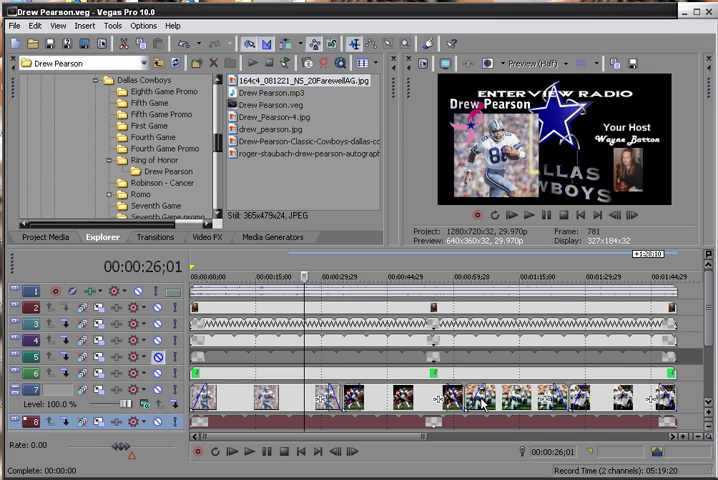
pyautogui.moveTo(711, 318); pyautogui.dragTo(711, 336)
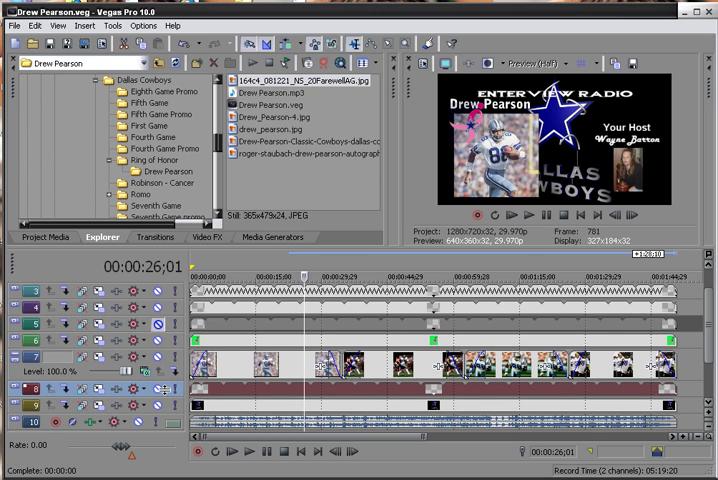
pyautogui.moveTo(165, 384); pyautogui.dragTo(165, 398)
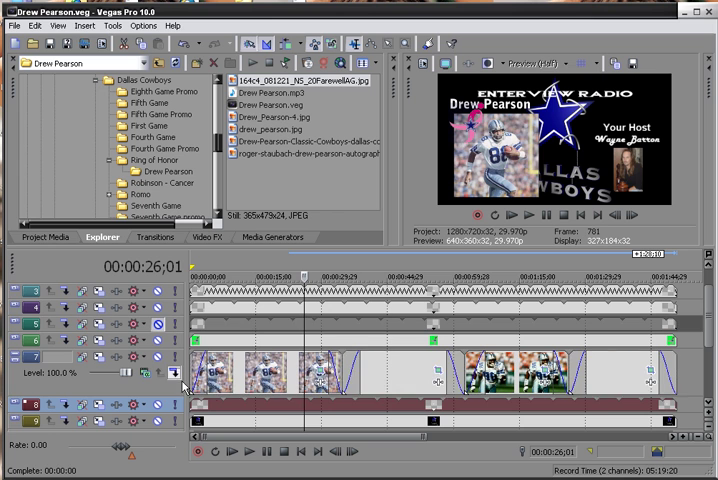